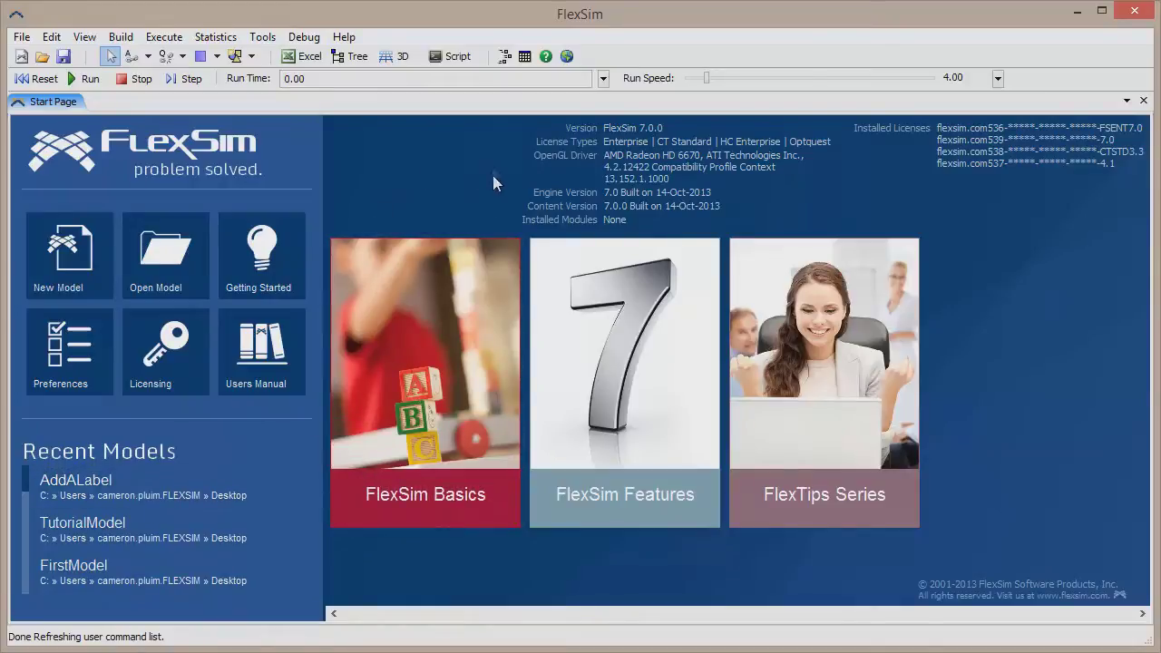
# Step: Show the FlexSim Basics videos on labels, picklists and triggers, and port connections
pyautogui.moveTo(668, 402)
pyautogui.moveTo(784, 405)
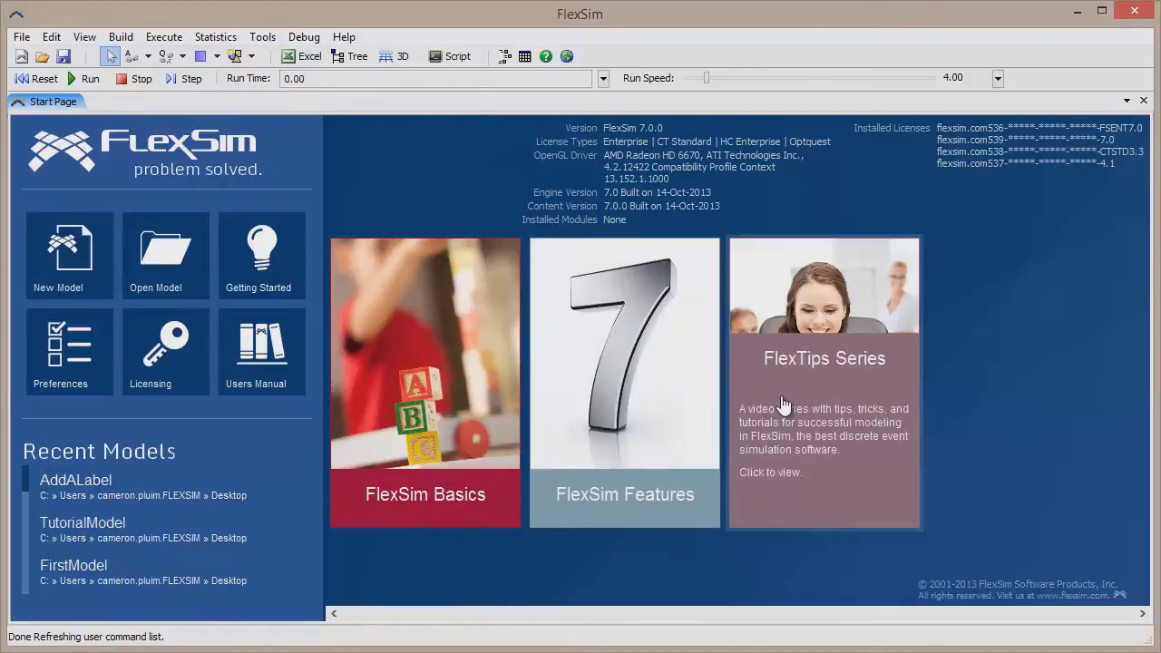
pyautogui.click(445, 464)
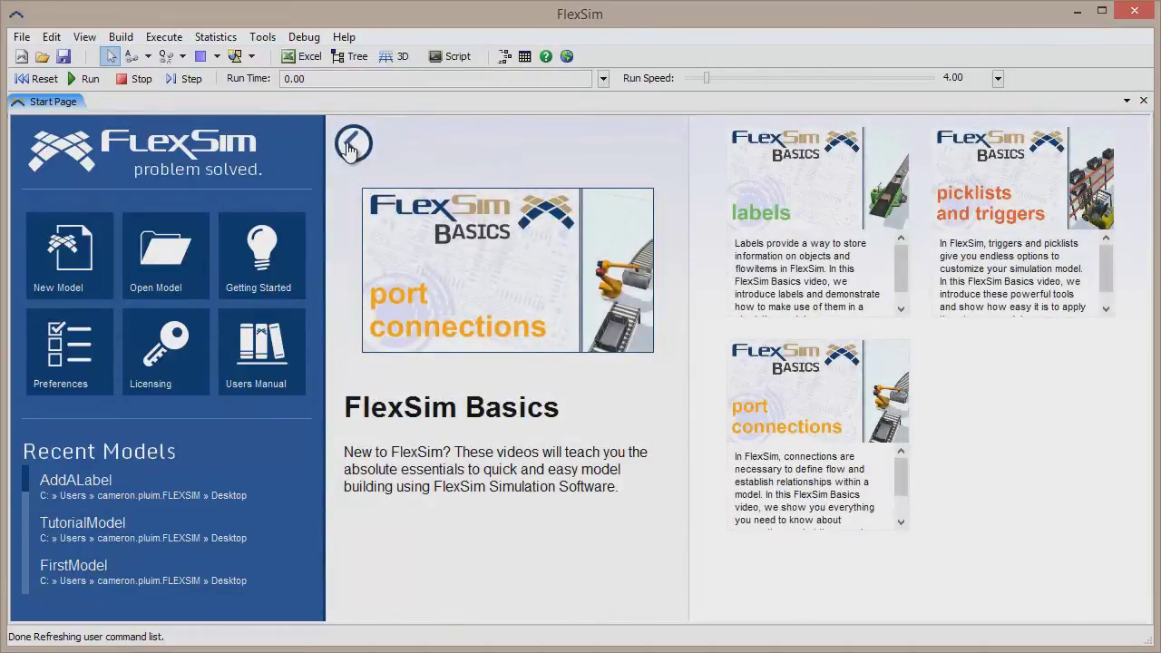
# Step: Create a new model, keeping Seconds, Meters and Liters as its time, length and fluid units
pyautogui.click(60, 277)
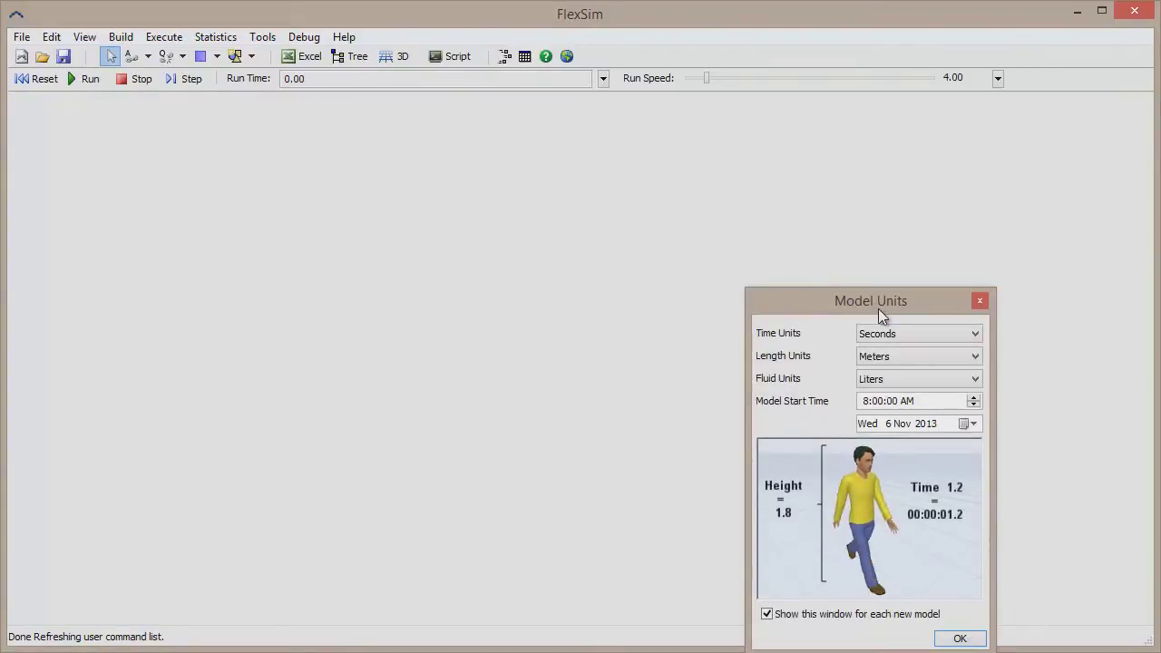
pyautogui.moveTo(876, 308); pyautogui.dragTo(569, 179)
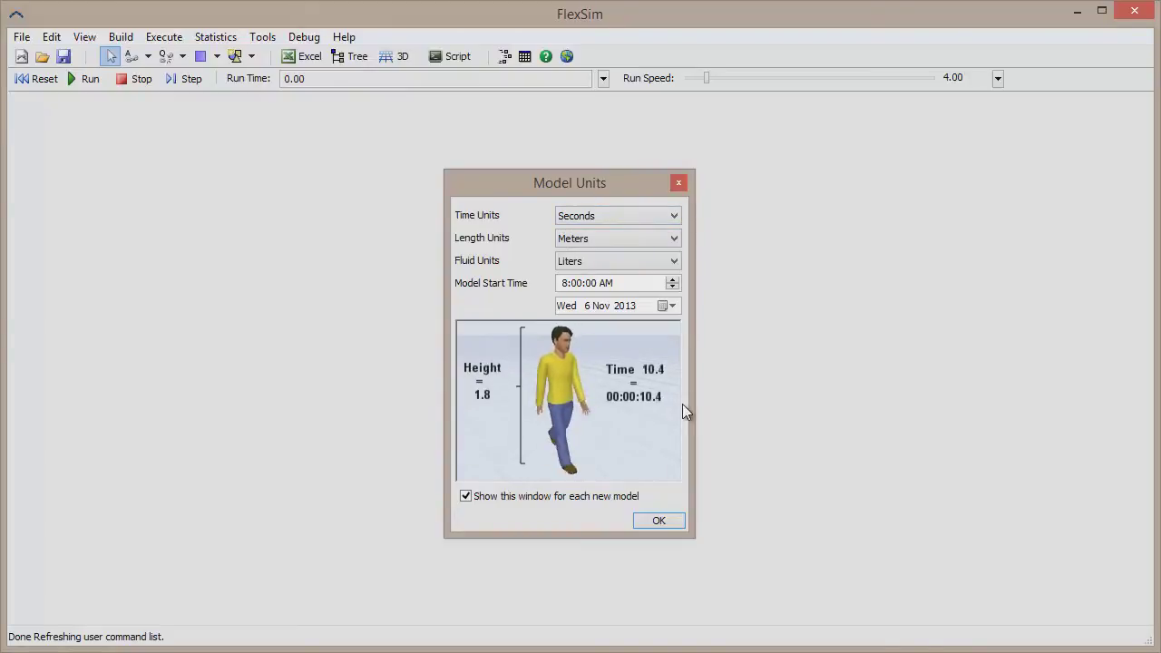
pyautogui.click(674, 215)
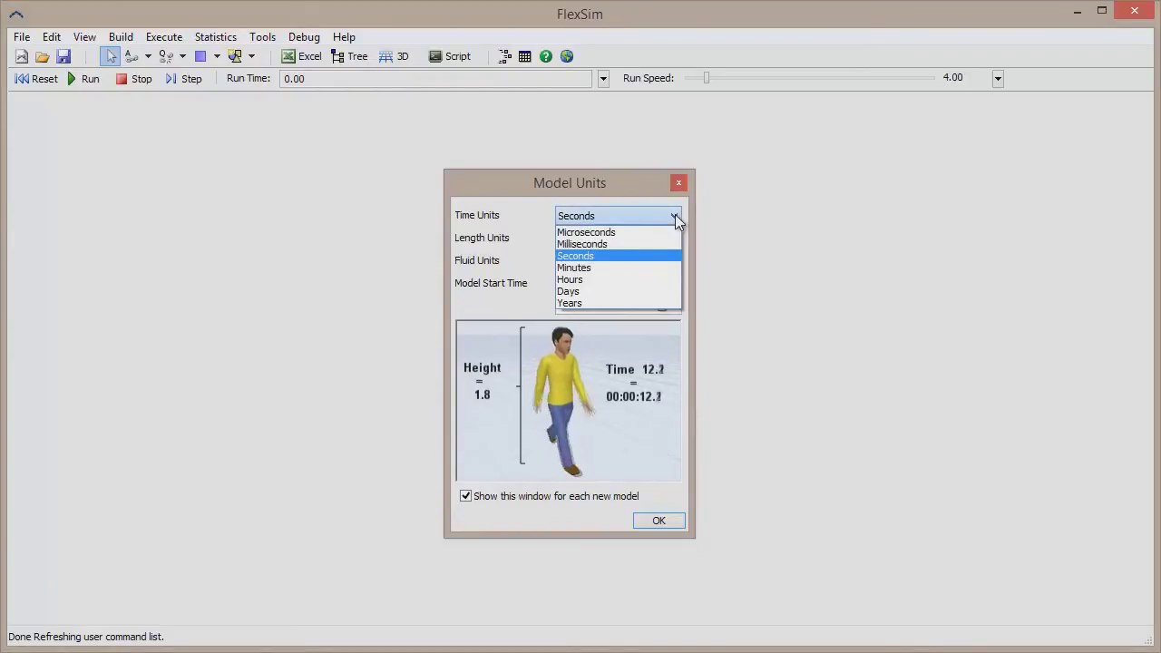
pyautogui.click(661, 255)
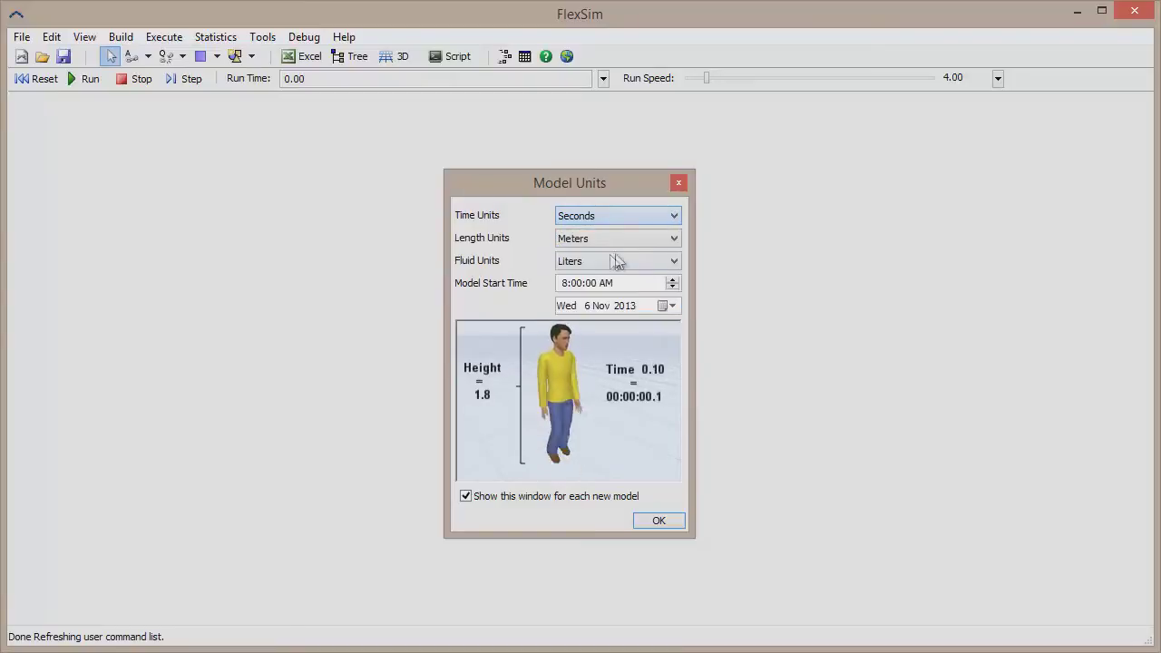
pyautogui.click(661, 241)
pyautogui.click(661, 240)
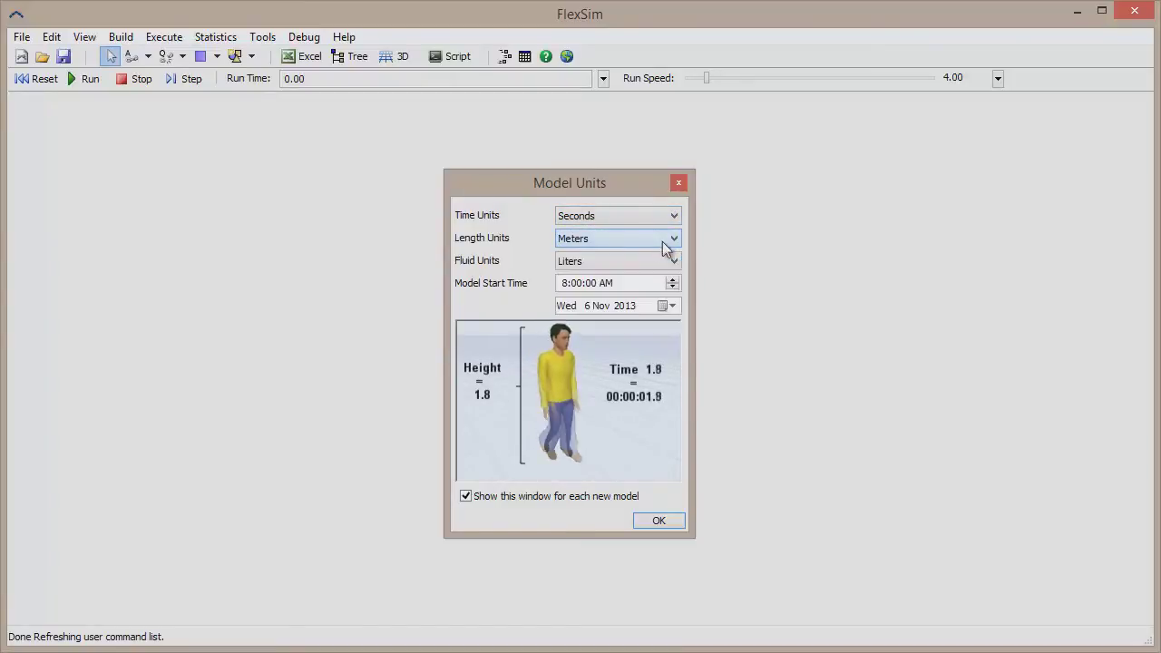
pyautogui.click(668, 262)
pyautogui.click(665, 262)
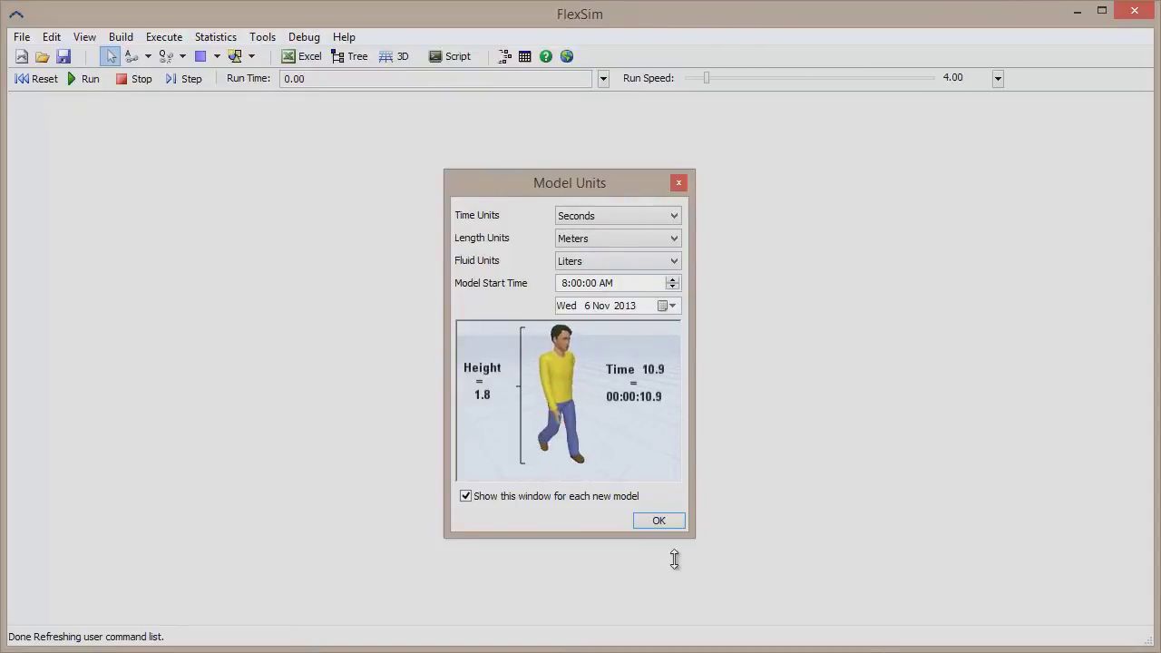
pyautogui.click(668, 523)
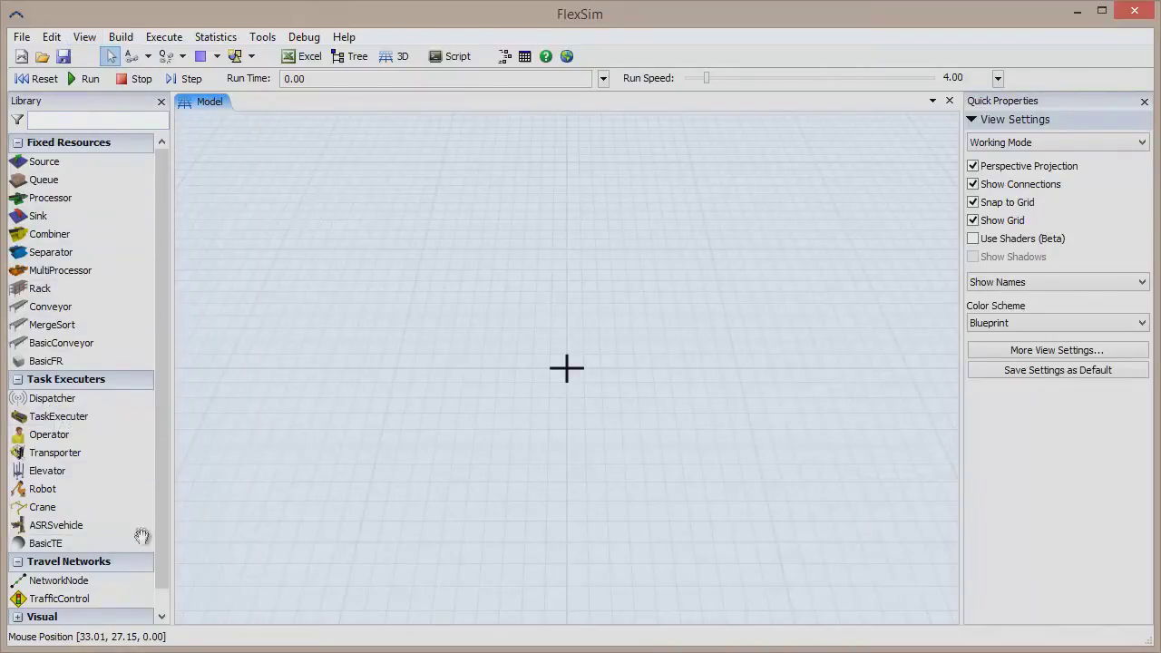
# Step: Look over the Library and place a Processor in the middle of the 3D model
pyautogui.scroll(-1, 164, 562)
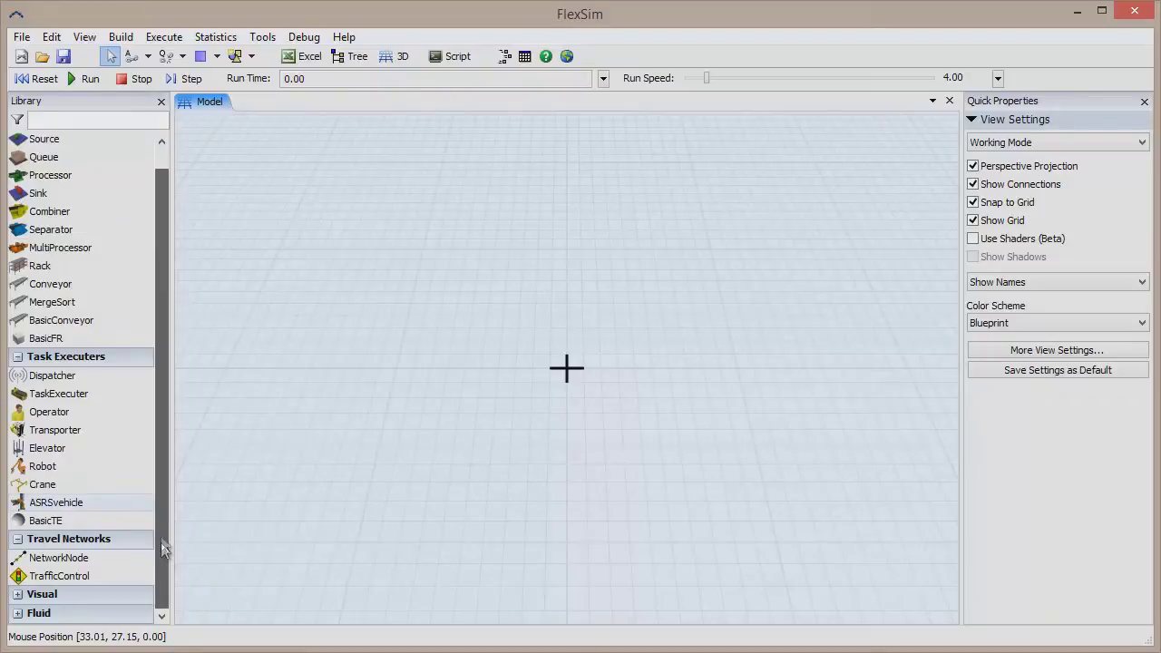
pyautogui.scroll(1, 161, 542)
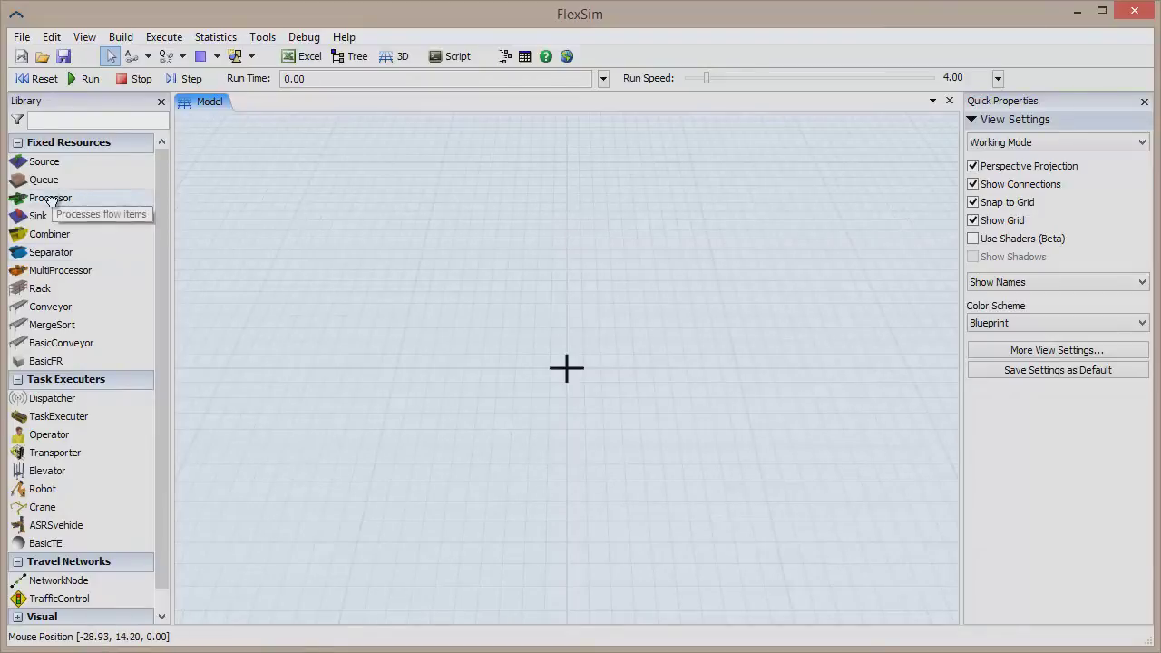
pyautogui.moveTo(50, 198); pyautogui.dragTo(464, 255)
# Step: Add a Source left of the Processor, a Queue between them, and a Sink on the right
pyautogui.moveTo(53, 161); pyautogui.dragTo(403, 297)
pyautogui.moveTo(76, 175); pyautogui.dragTo(487, 316)
pyautogui.moveTo(55, 216); pyautogui.dragTo(695, 300)
# Step: Adjust the view of the layout and select Processor1 to show its properties
pyautogui.moveTo(601, 401); pyautogui.dragTo(585, 372)
pyautogui.moveTo(556, 373)
pyautogui.mouseDown(button='right')
pyautogui.moveTo(579, 374)
pyautogui.moveTo(549, 370)
pyautogui.moveTo(548, 322)
pyautogui.moveTo(544, 369)
pyautogui.mouseUp(button='right')
pyautogui.rightClick(544, 374)
pyautogui.click(557, 347)
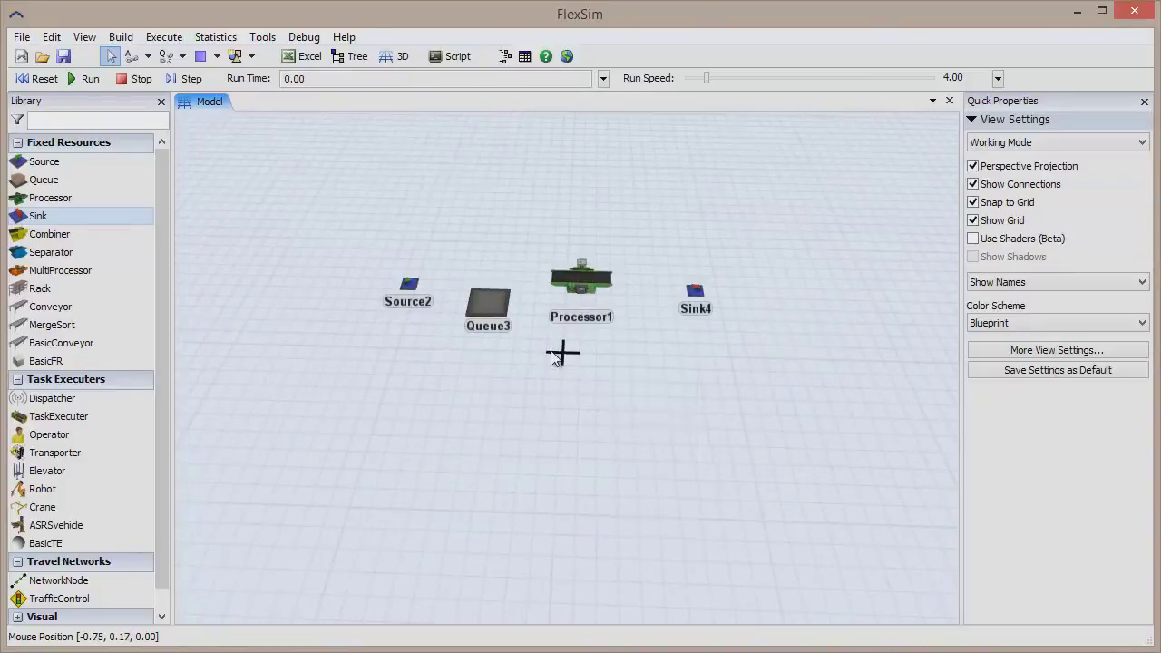
pyautogui.scroll(-3, 555, 355)
pyautogui.scroll(4, 553, 356)
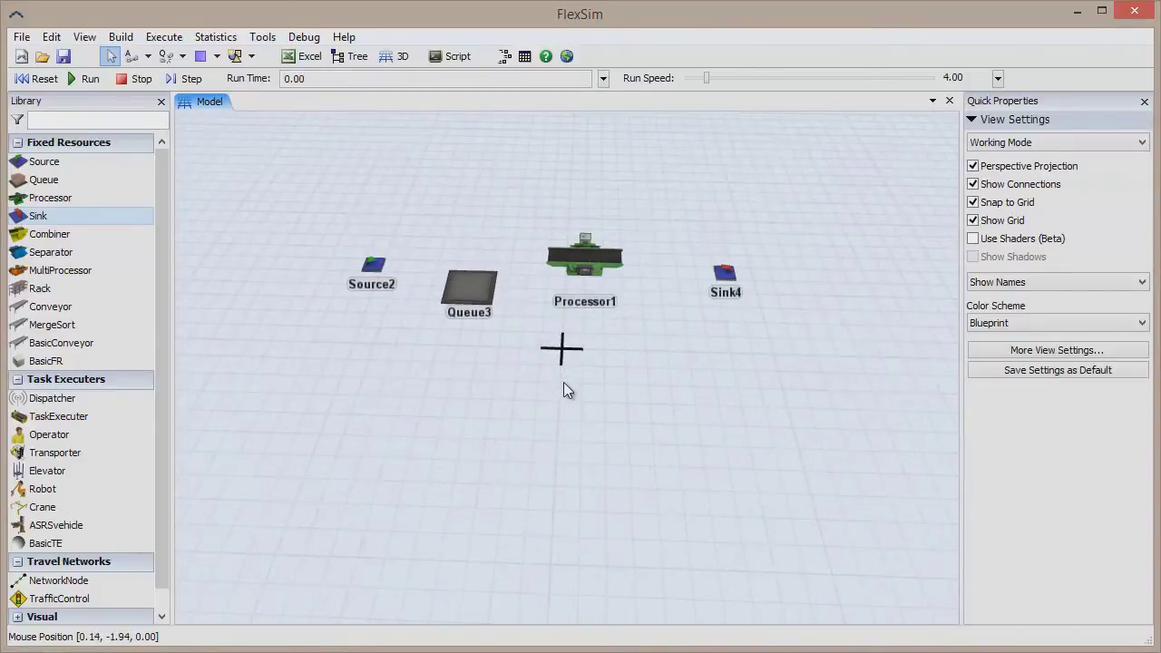
pyautogui.scroll(3, 560, 385)
pyautogui.scroll(-3, 553, 378)
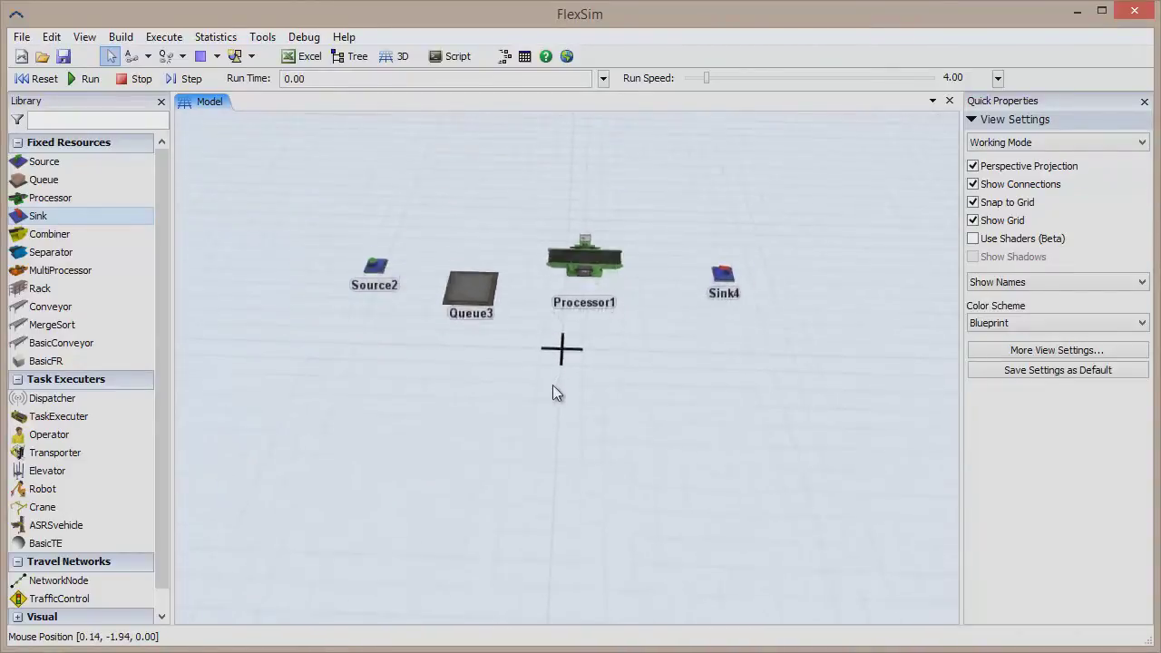
pyautogui.scroll(-2, 556, 394)
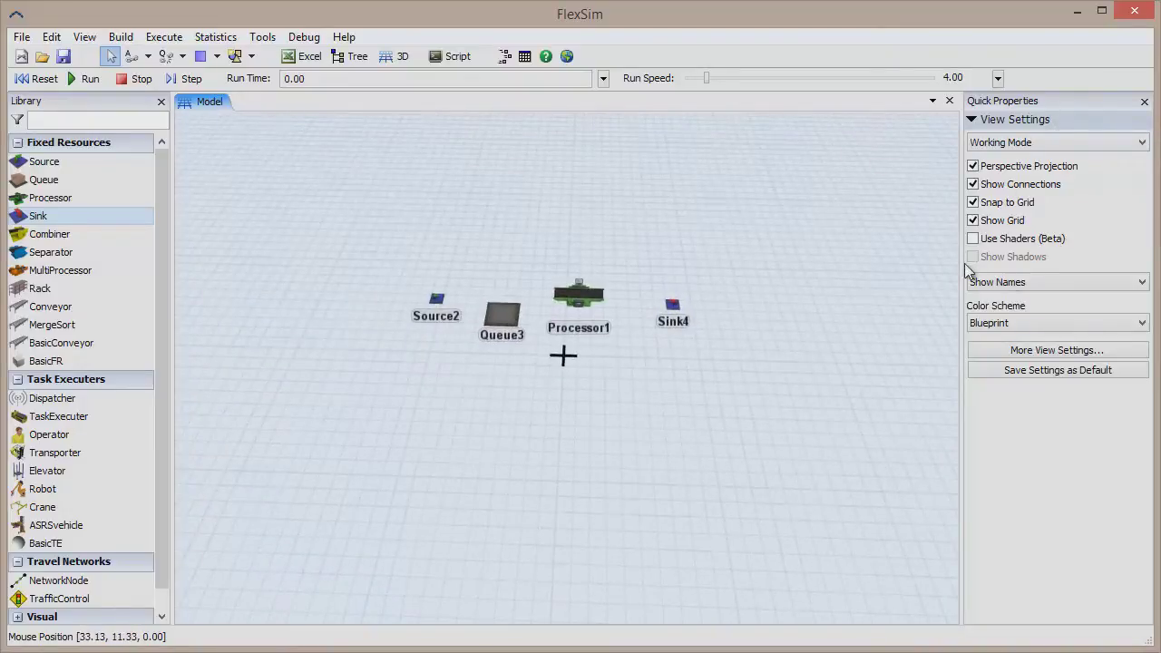
pyautogui.click(600, 300)
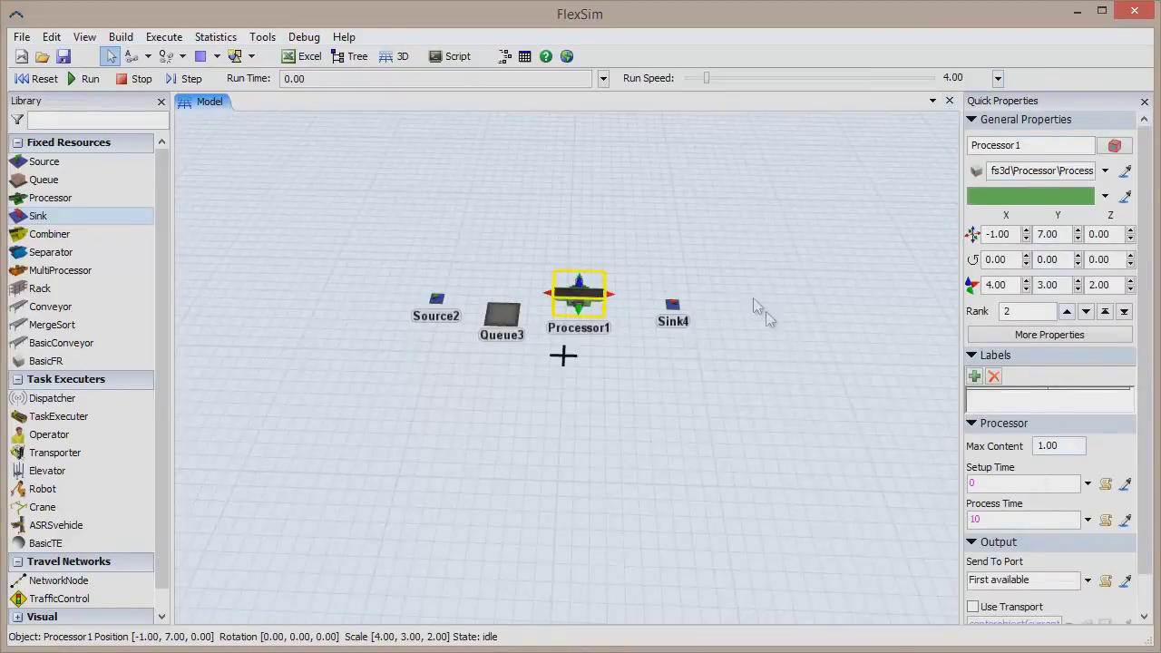
# Step: Inspect Sink4, Queue3 and then Source2 in Quick Properties
pyautogui.click(673, 305)
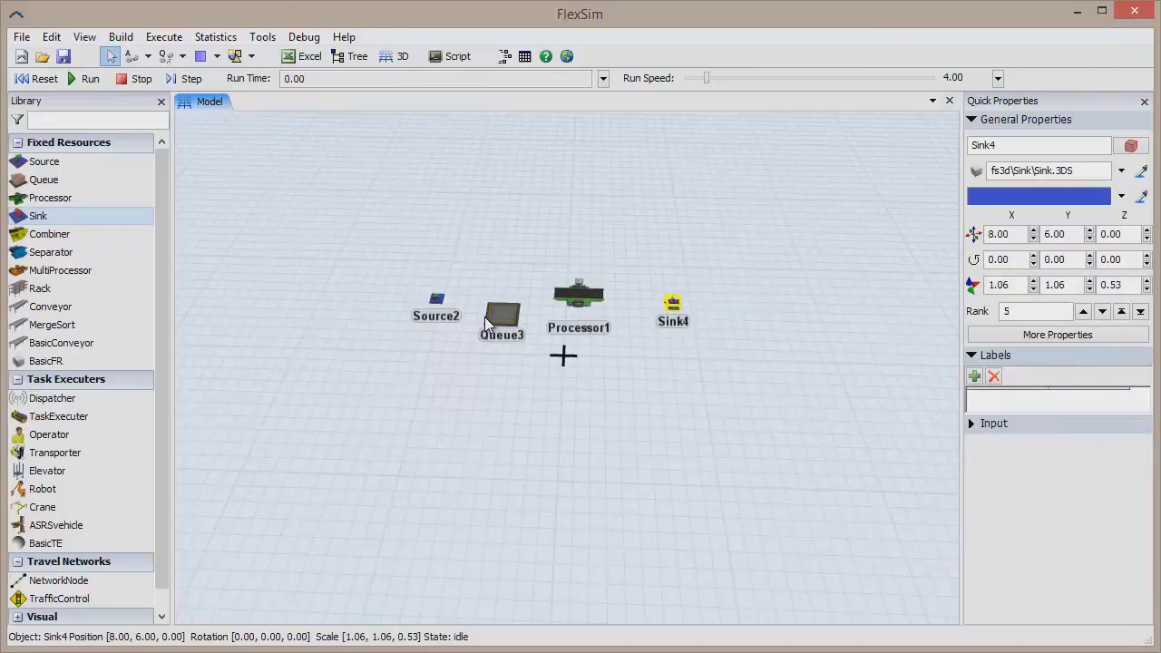
pyautogui.click(498, 317)
pyautogui.click(437, 301)
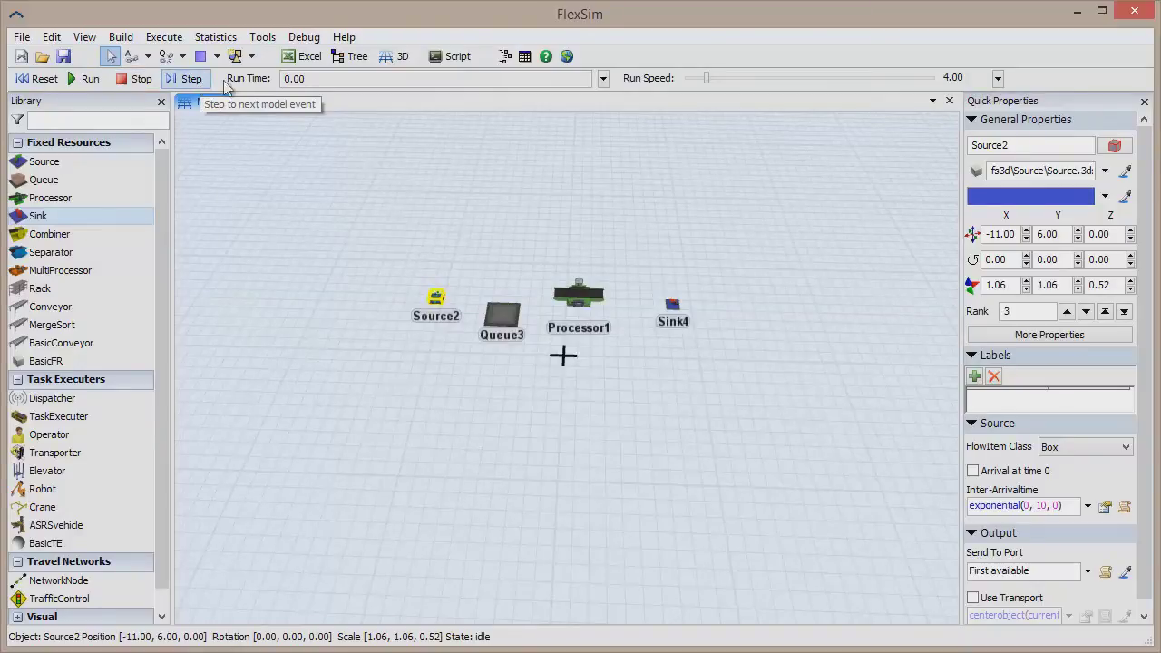
# Step: Review the stop-time options and raise Run Speed from 4.00 to 6.04
pyautogui.click(604, 80)
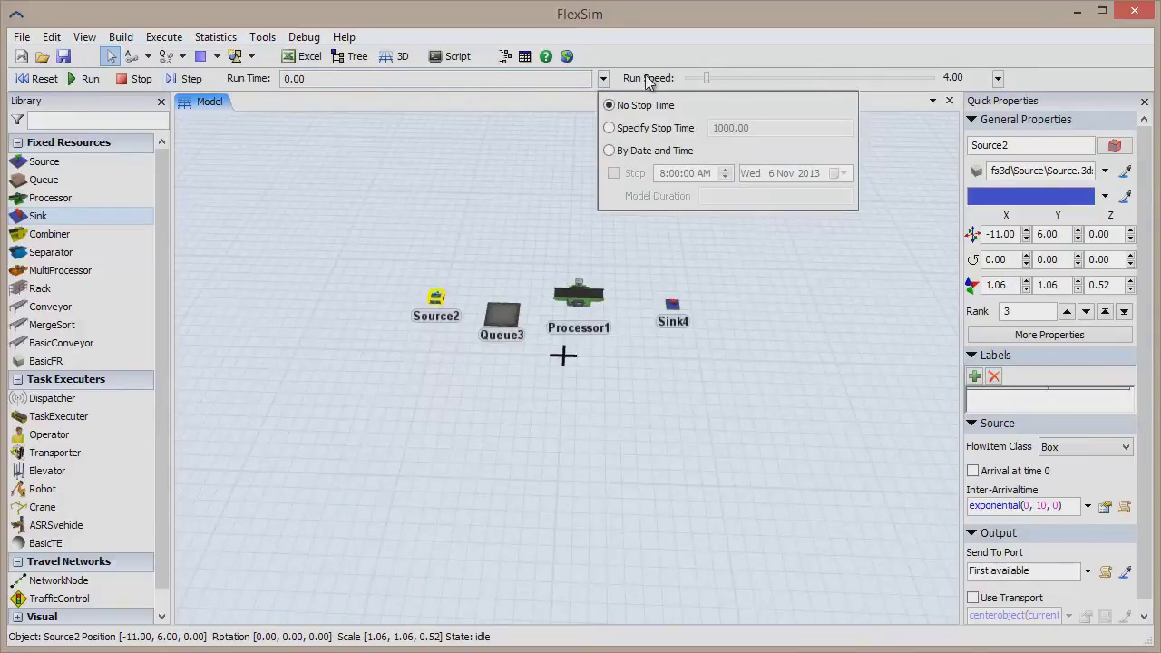
pyautogui.click(647, 82)
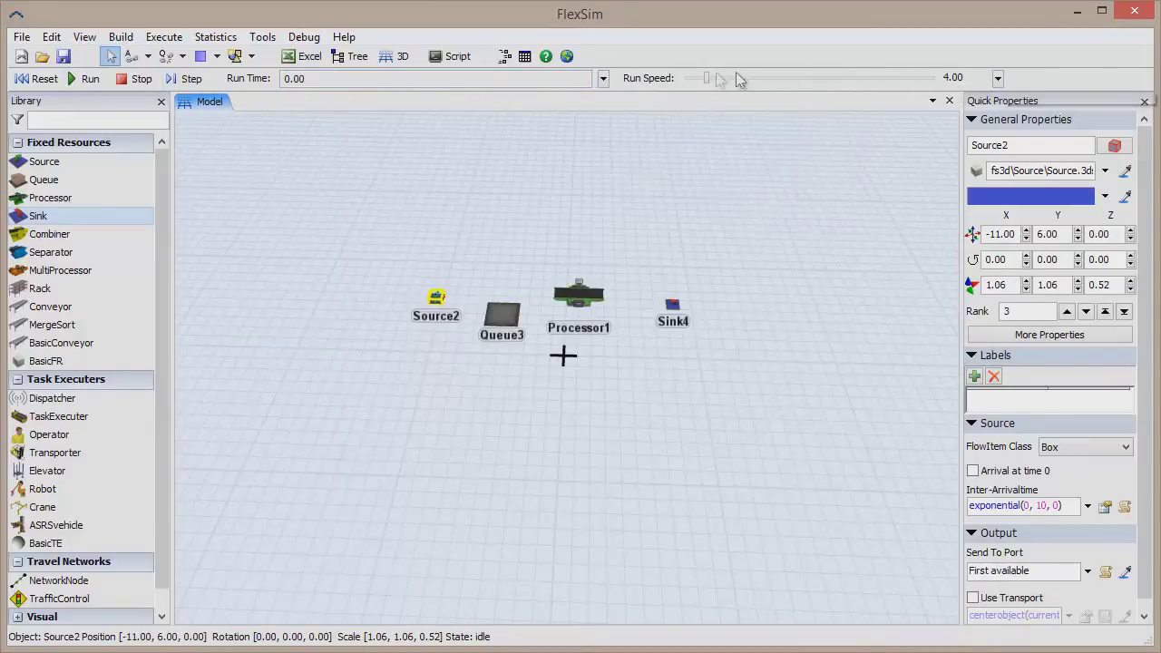
pyautogui.moveTo(705, 78)
pyautogui.mouseDown()
pyautogui.moveTo(785, 91)
pyautogui.moveTo(712, 93)
pyautogui.mouseUp()
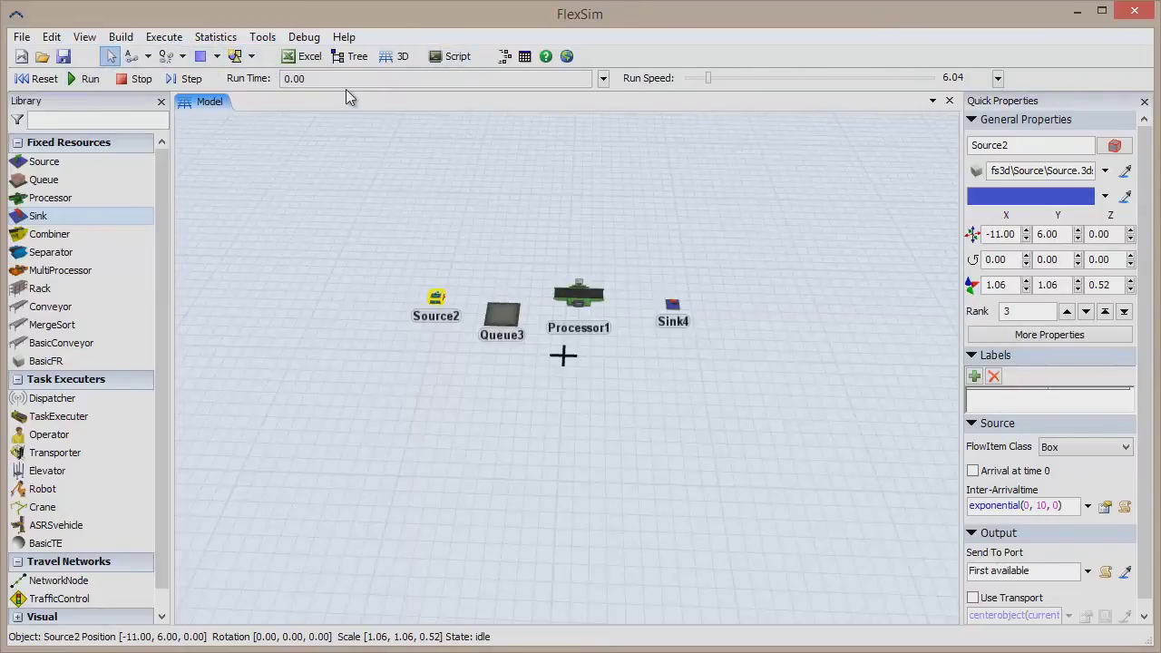
# Step: Open the Users Manual from the Help menu
pyautogui.click(345, 39)
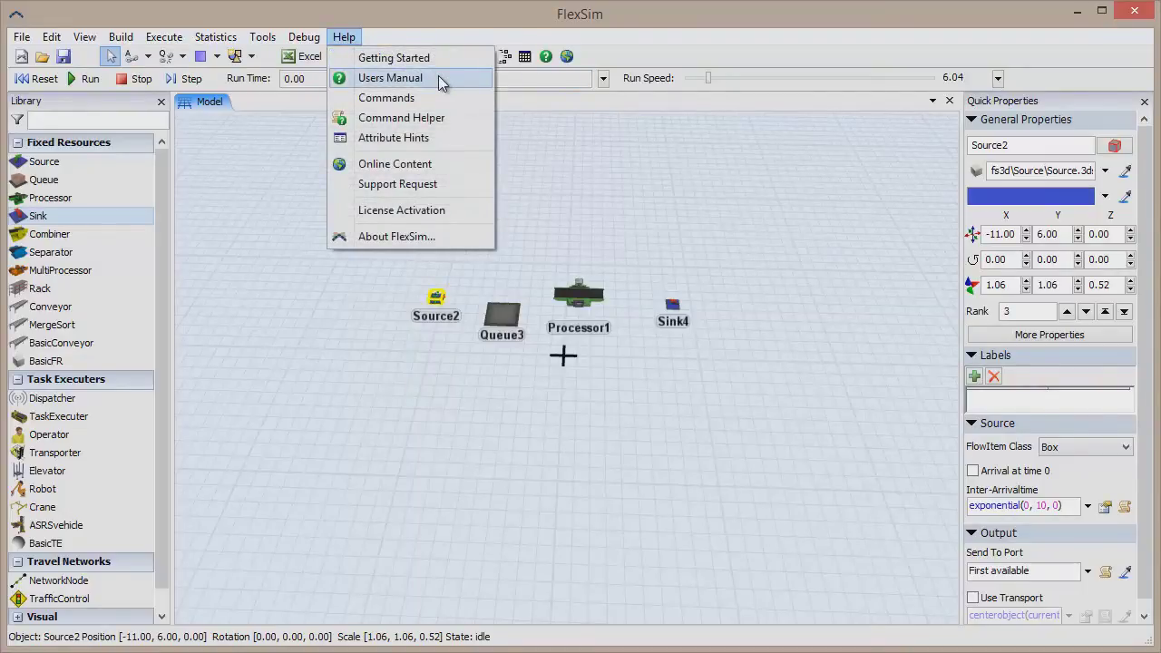
pyautogui.click(438, 78)
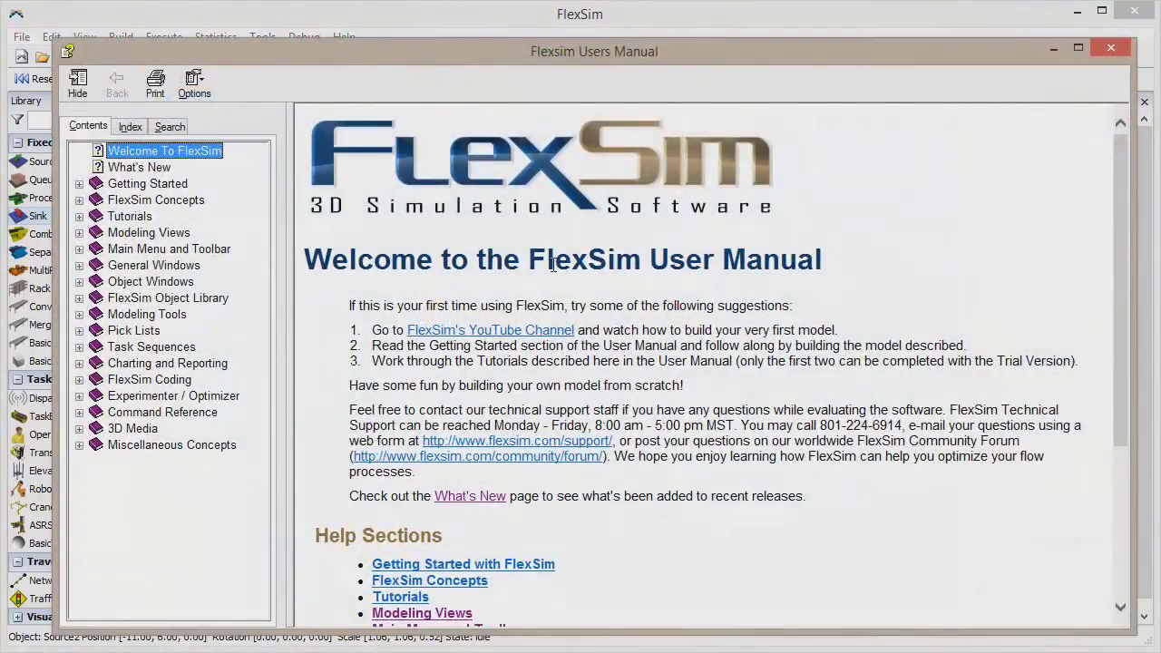
pyautogui.moveTo(1119, 179)
pyautogui.mouseDown()
pyautogui.moveTo(1121, 332)
pyautogui.moveTo(1117, 173)
pyautogui.mouseUp()
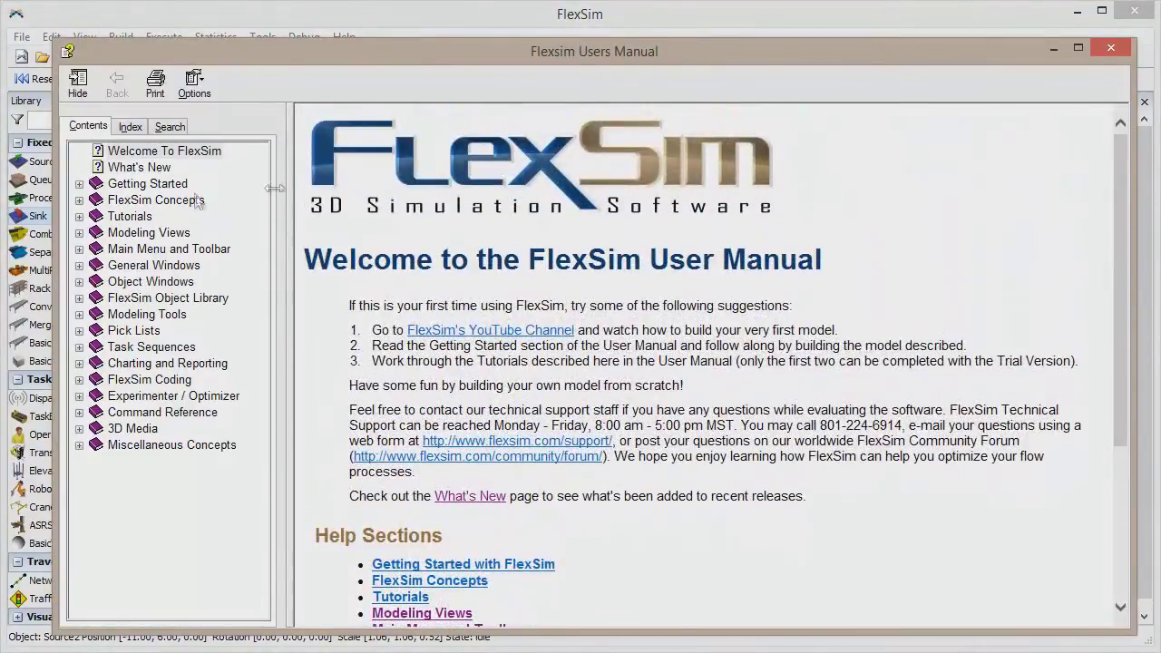
# Step: Browse FlexSim Concepts pages: Flowitems, Itemtype, Labels, and Item and Current
pyautogui.click(136, 201)
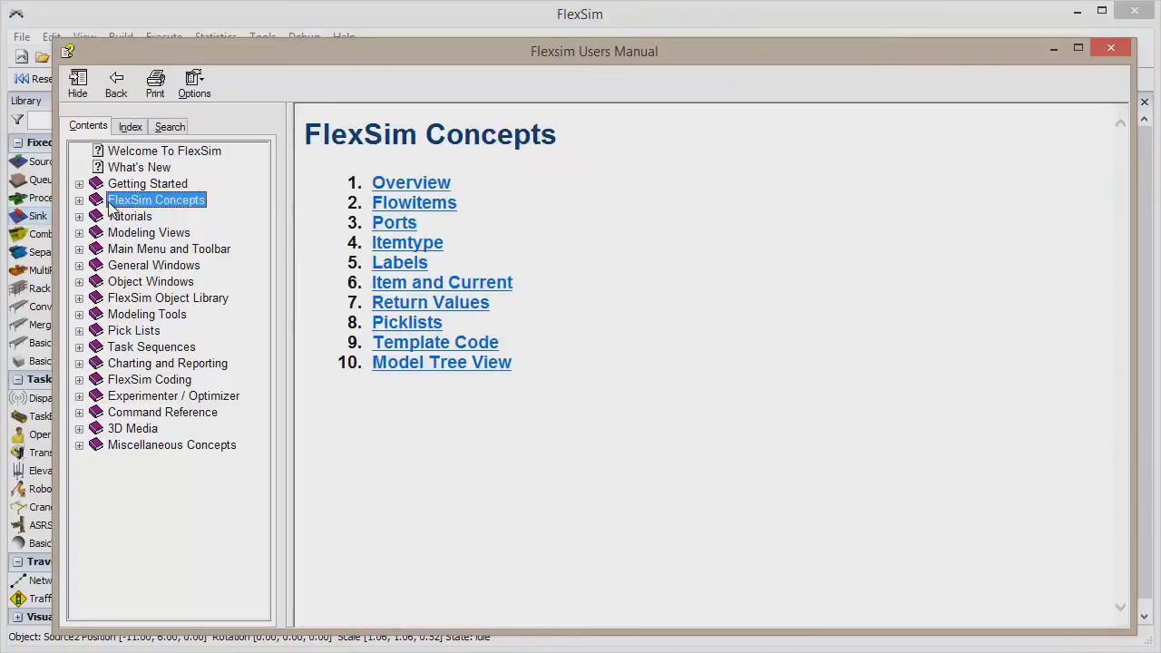
pyautogui.click(453, 205)
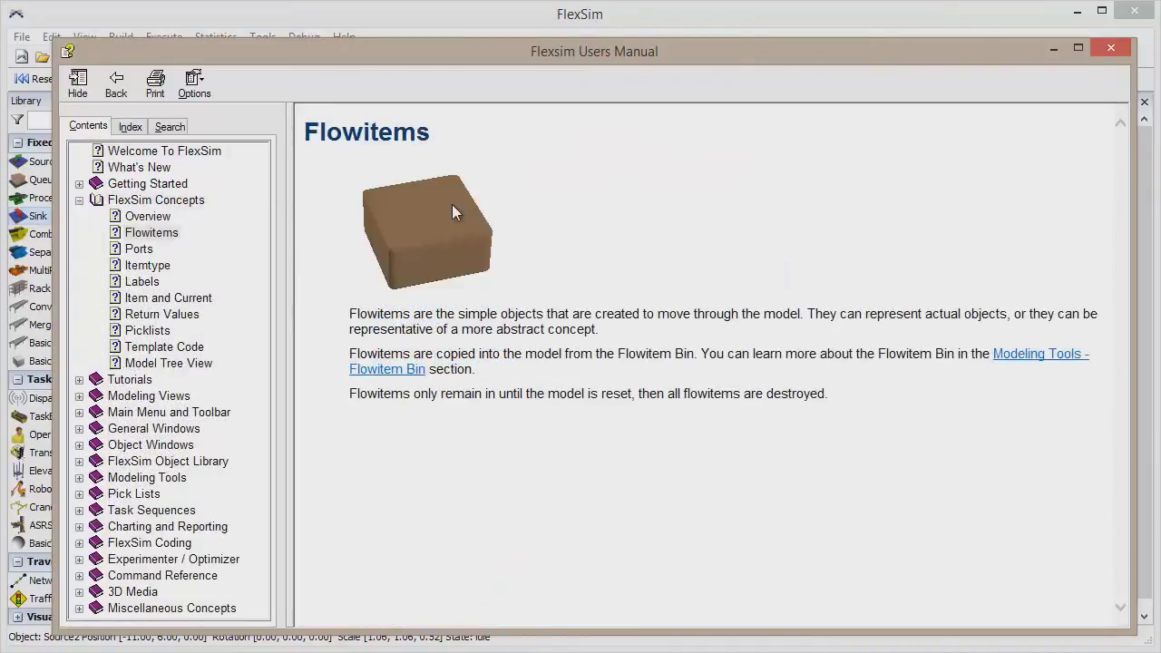
pyautogui.click(149, 266)
pyautogui.click(143, 285)
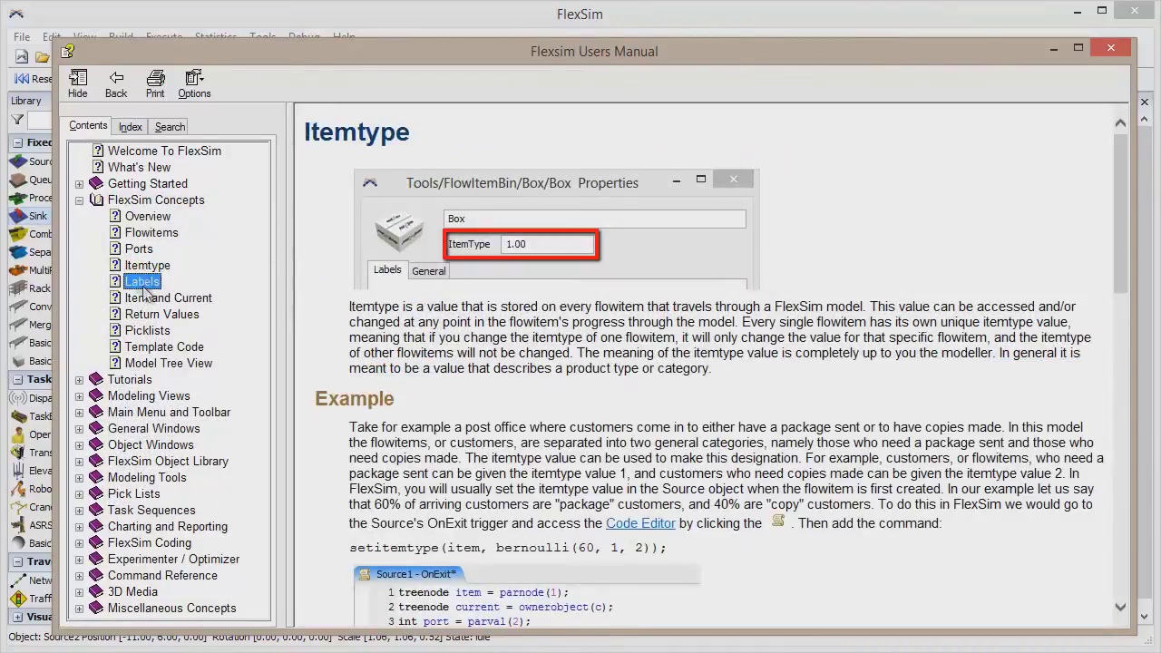
pyautogui.click(145, 299)
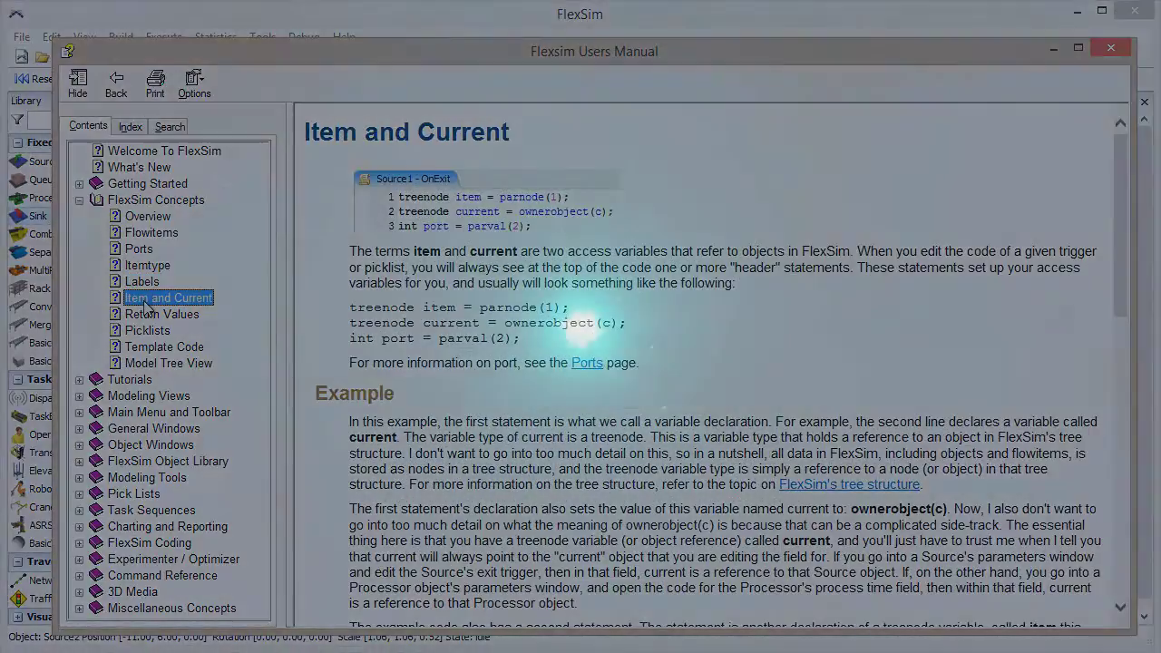